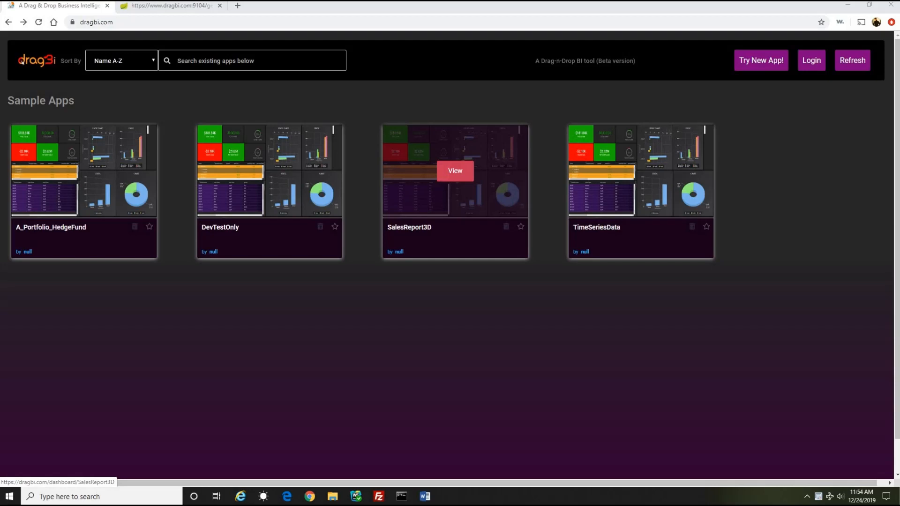
Step: Switch to the Word document and review the three-tier diagrams, the request/response layer diagram and the example JSON link
key(alt+Tab)
drag(446, 41, 324, 35)
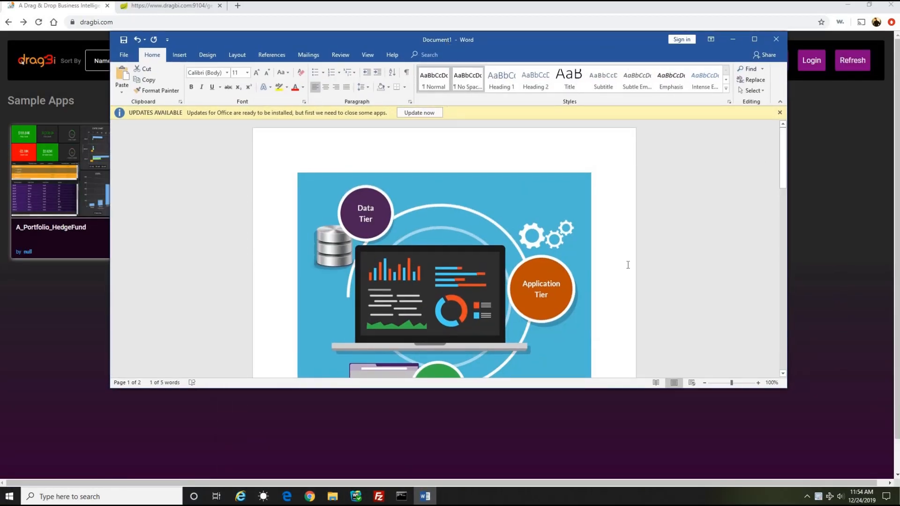
scroll(624, 258, down, 2)
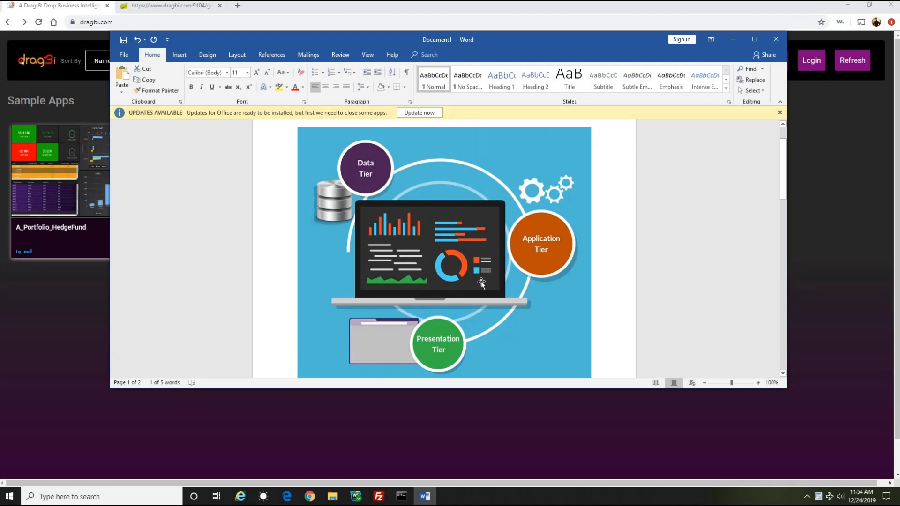
scroll(481, 281, down, 10)
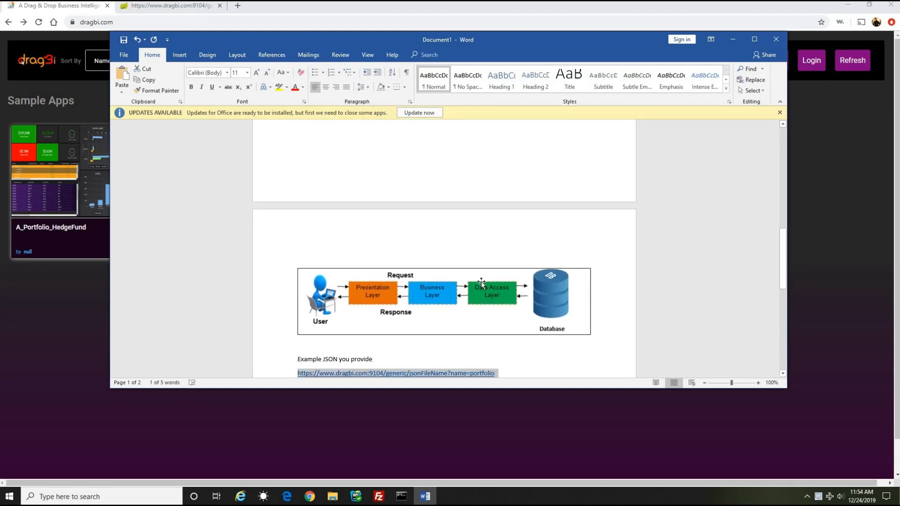
scroll(481, 281, down, 1)
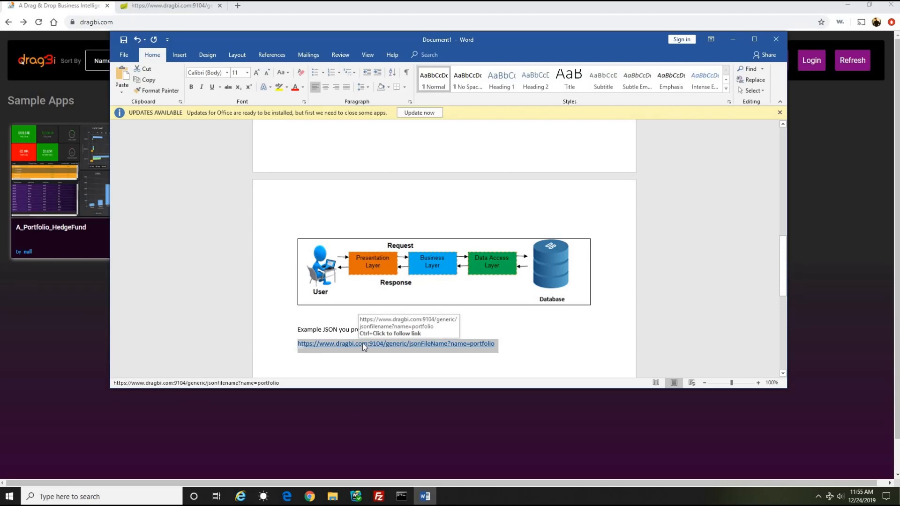
Step: Switch to Chrome, view the sample portfolio JSON data in its own tab and leave that page
click(180, 6)
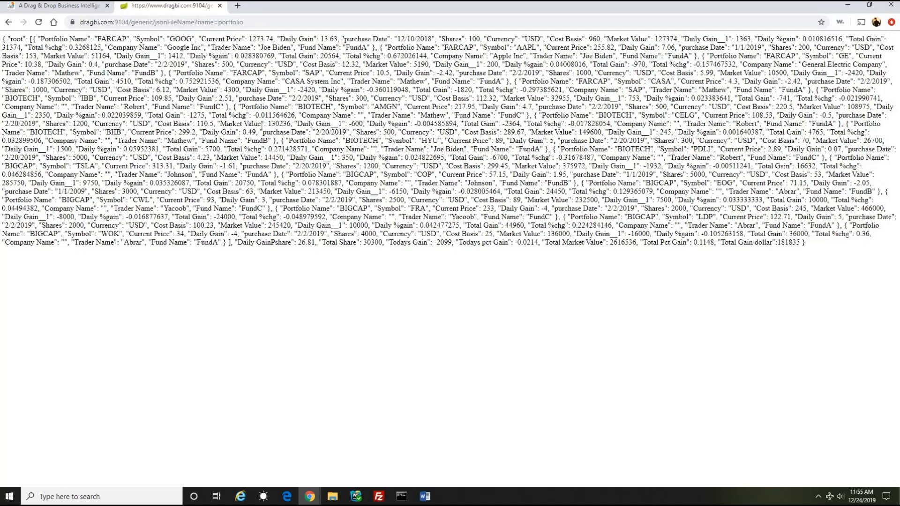
click(77, 8)
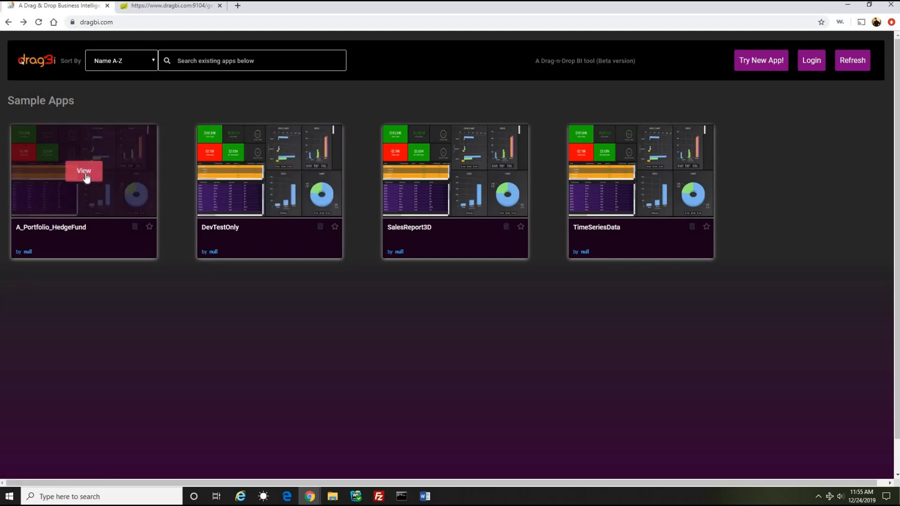
click(179, 8)
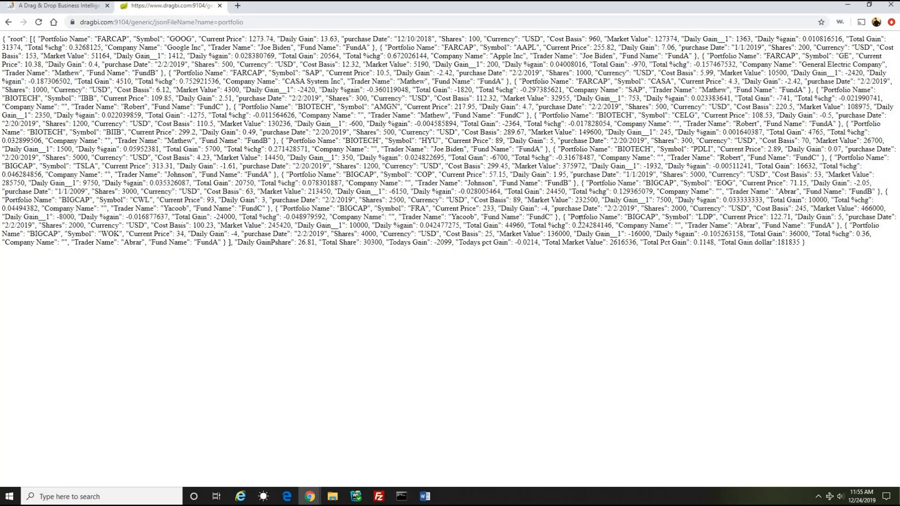
click(9, 22)
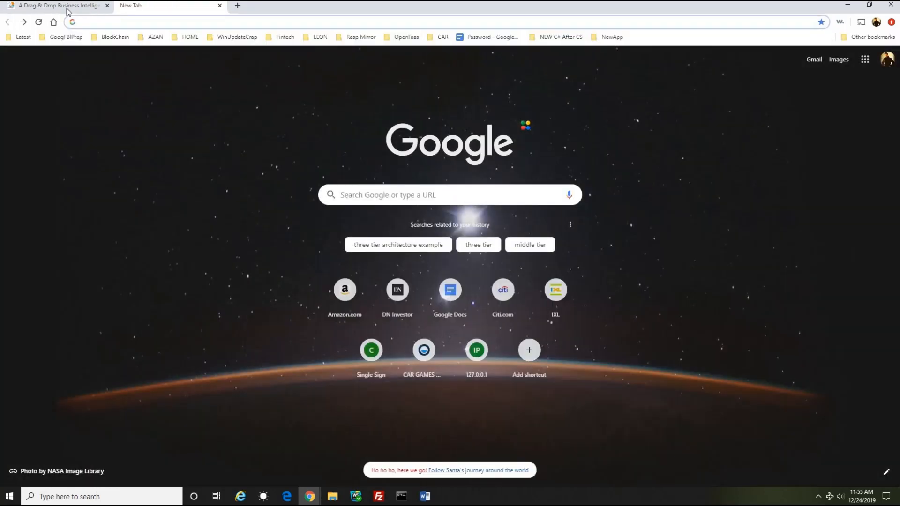
Step: Start a new app from the DragBI sample apps page and show it in full screen
click(61, 6)
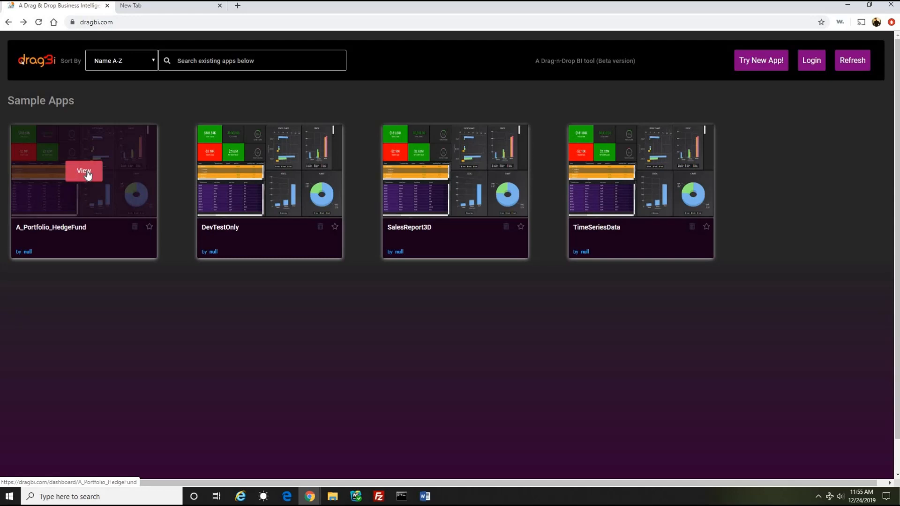
click(764, 61)
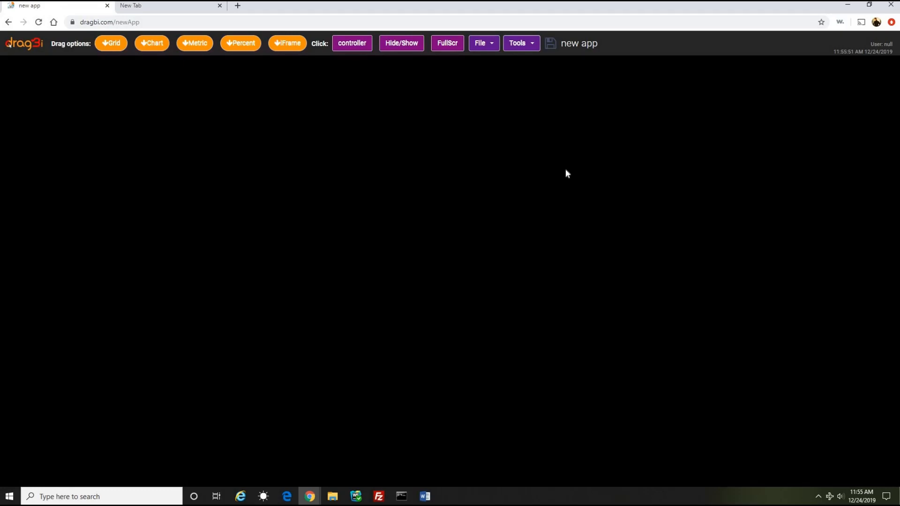
click(445, 46)
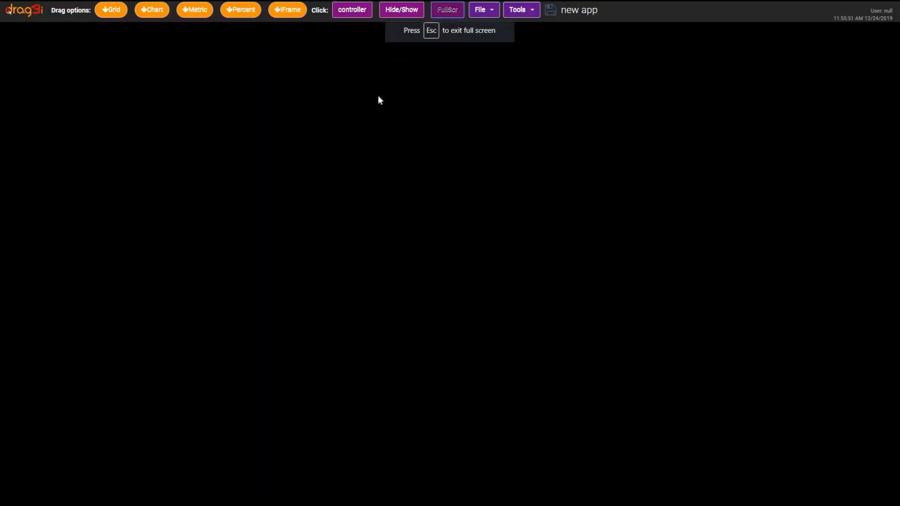
Step: Place a grid, a chart, a metric and a percentage panel on the empty canvas, one in each quadrant
drag(110, 9, 188, 112)
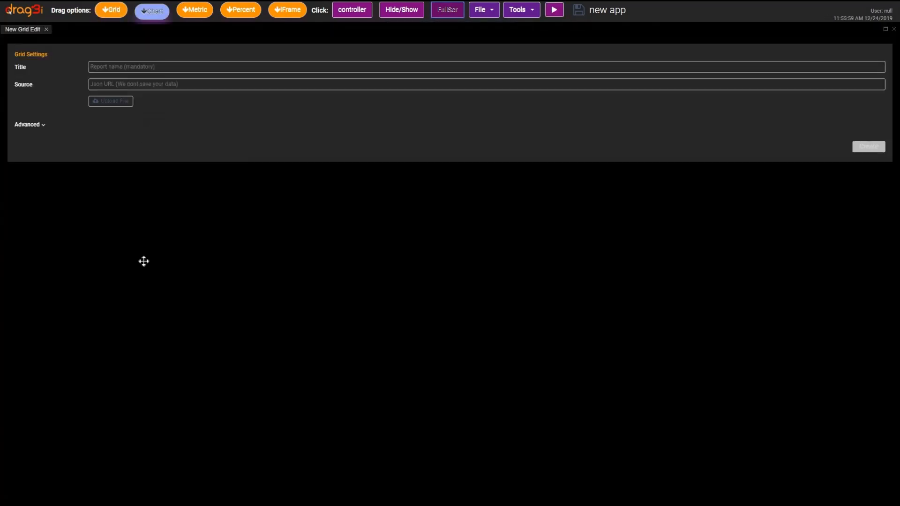
drag(144, 261, 145, 265)
drag(194, 10, 757, 392)
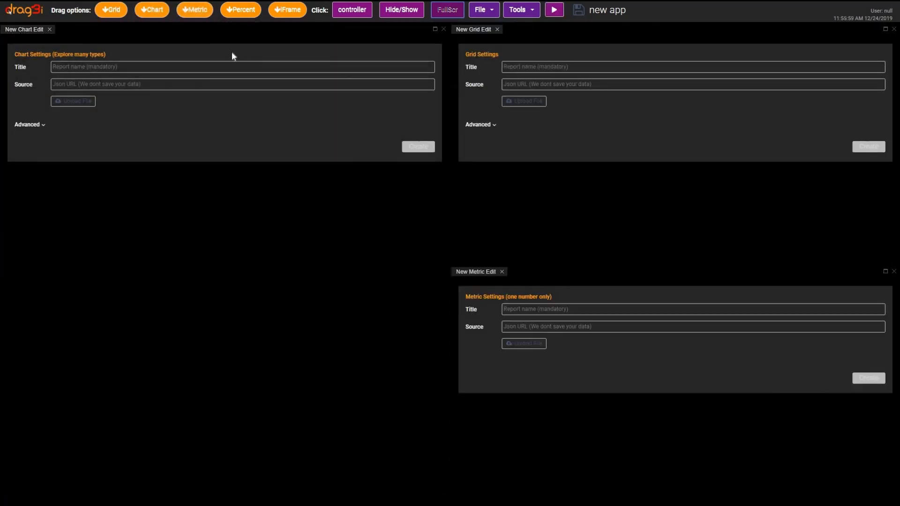
drag(240, 9, 145, 437)
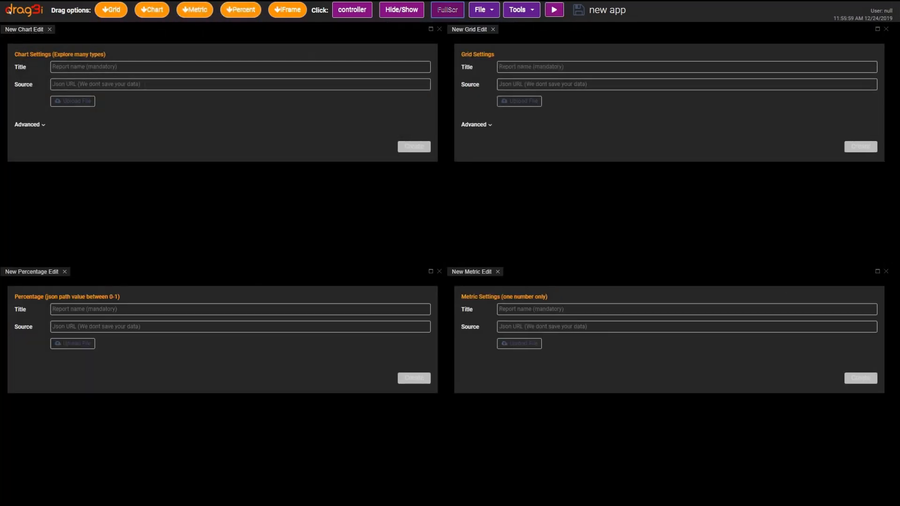
Step: Add a second grid panel beside the chart panel and remove the chart panel
click(94, 67)
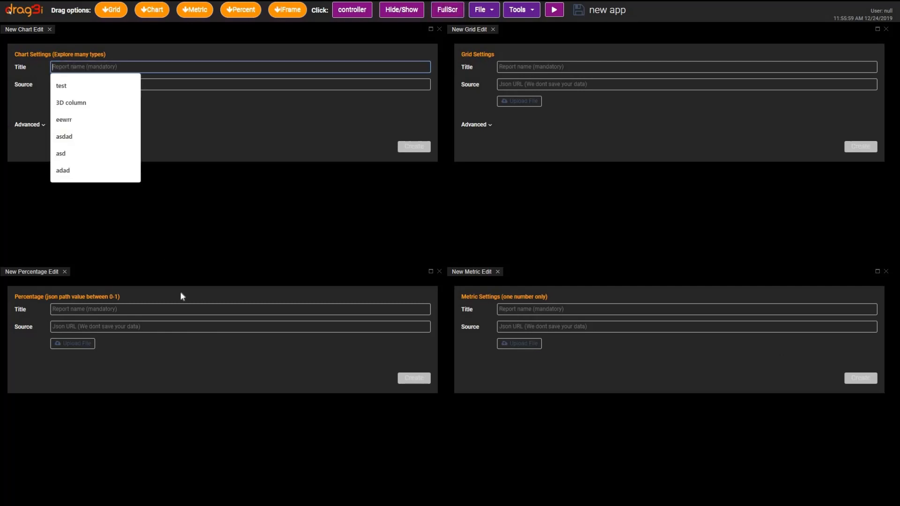
drag(111, 10, 105, 154)
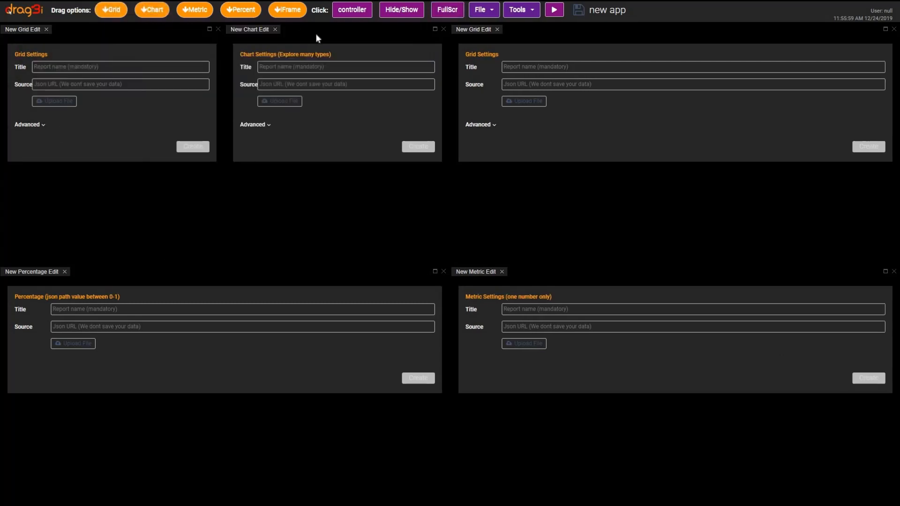
click(444, 30)
click(118, 67)
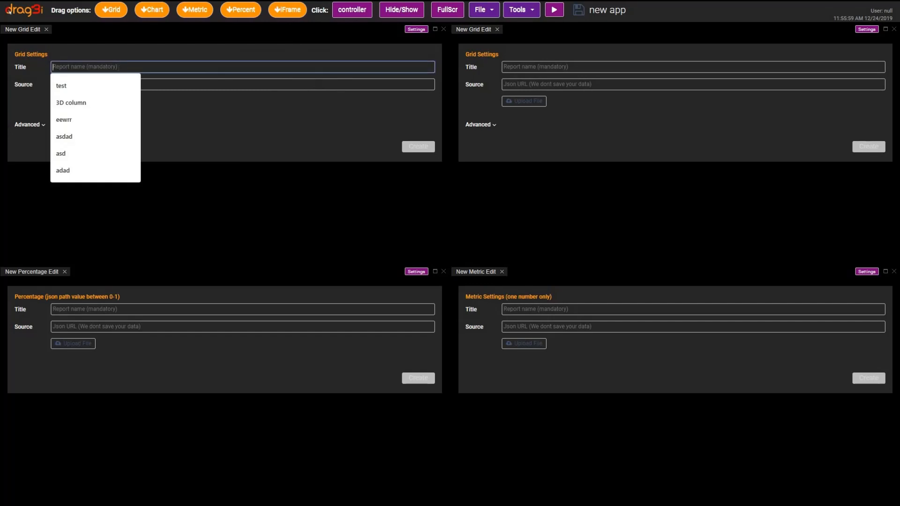
text(test)
click(131, 85)
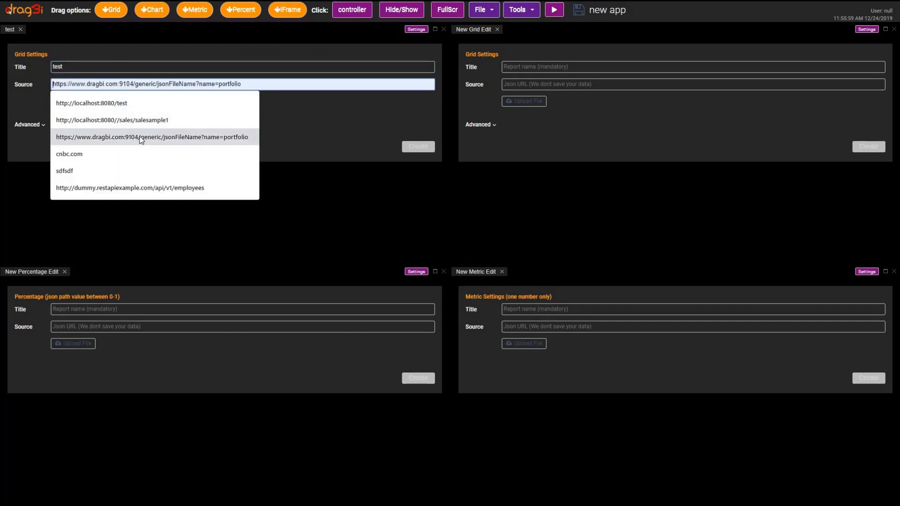
click(152, 137)
click(389, 85)
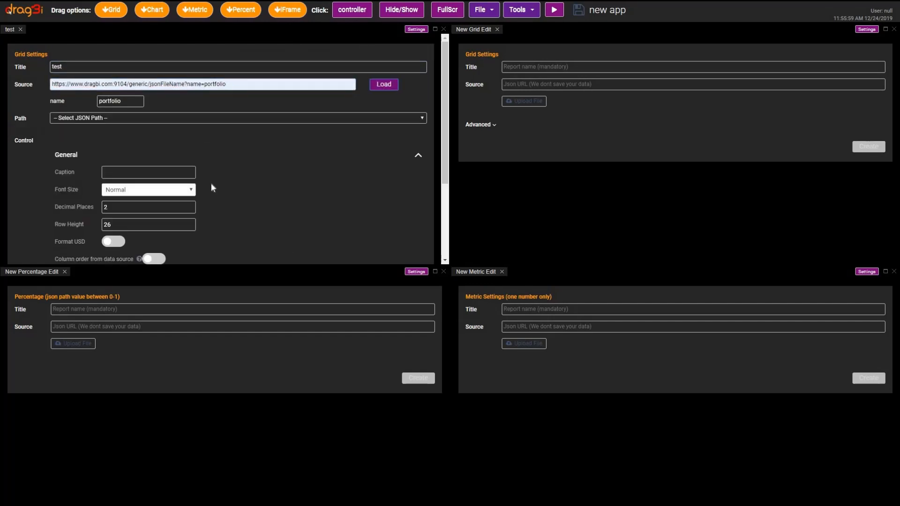
Step: Set the grid's JSON path to root and create the grid
click(191, 119)
click(181, 187)
scroll(337, 253, down, 3)
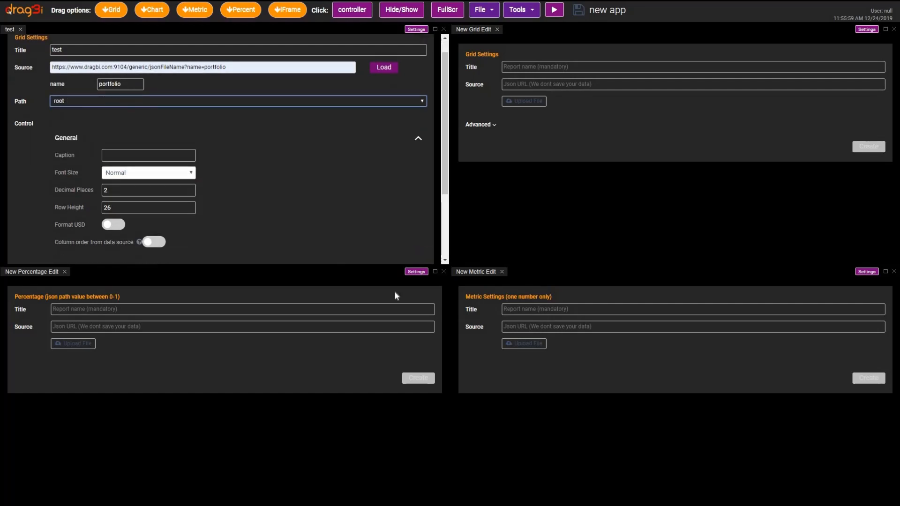
click(415, 249)
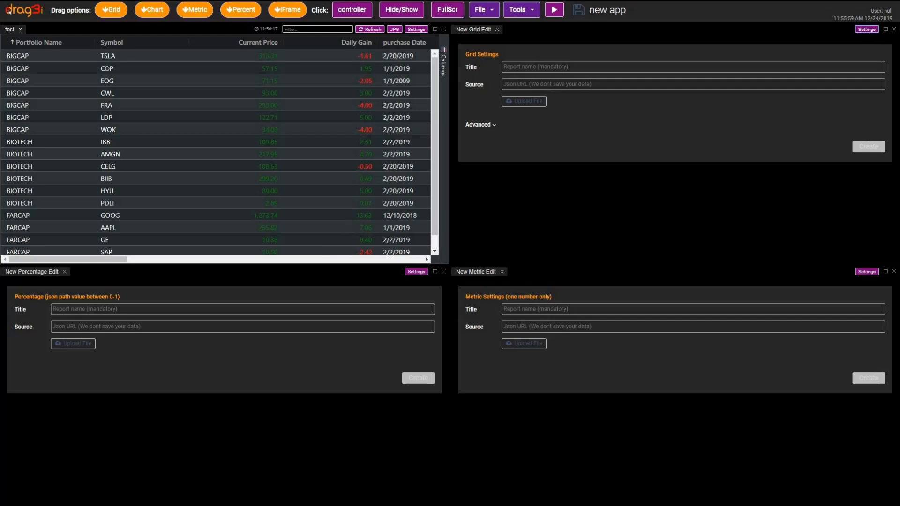
Step: Remove all the unconfigured panels so that only the test grid stays on the canvas
click(894, 28)
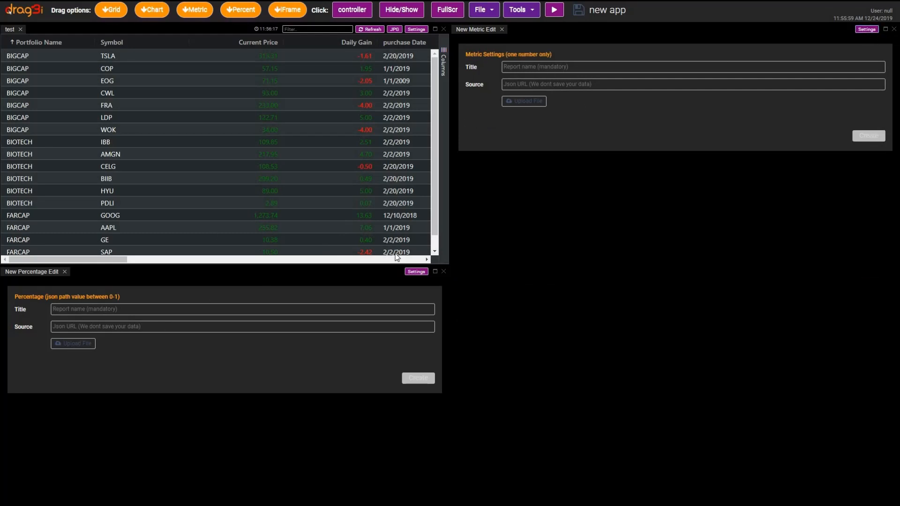
click(444, 272)
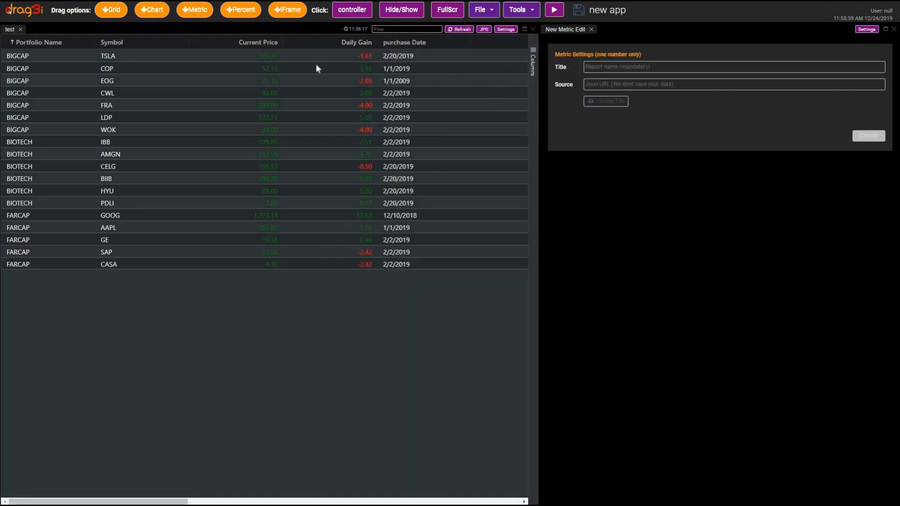
click(894, 28)
drag(111, 9, 574, 245)
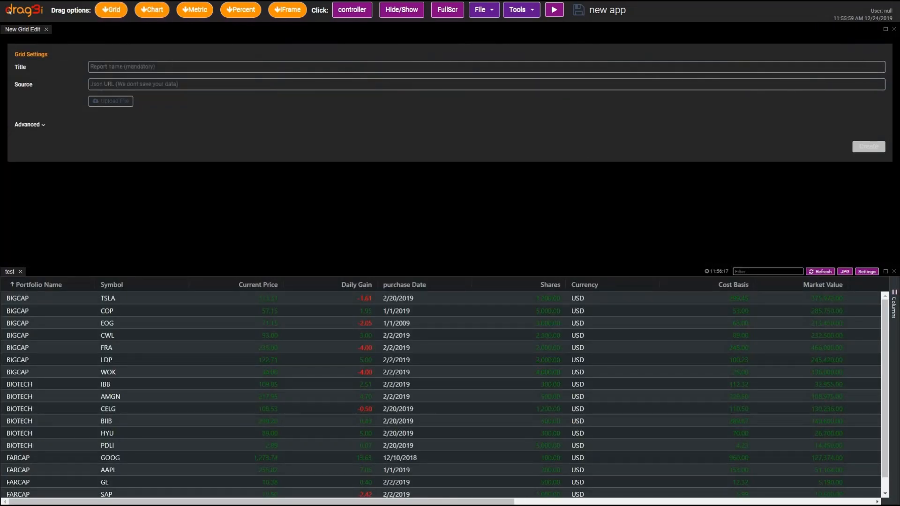
click(894, 28)
Step: Add a chart panel beside the test grid and title it test
drag(152, 9, 157, 331)
click(97, 67)
click(97, 86)
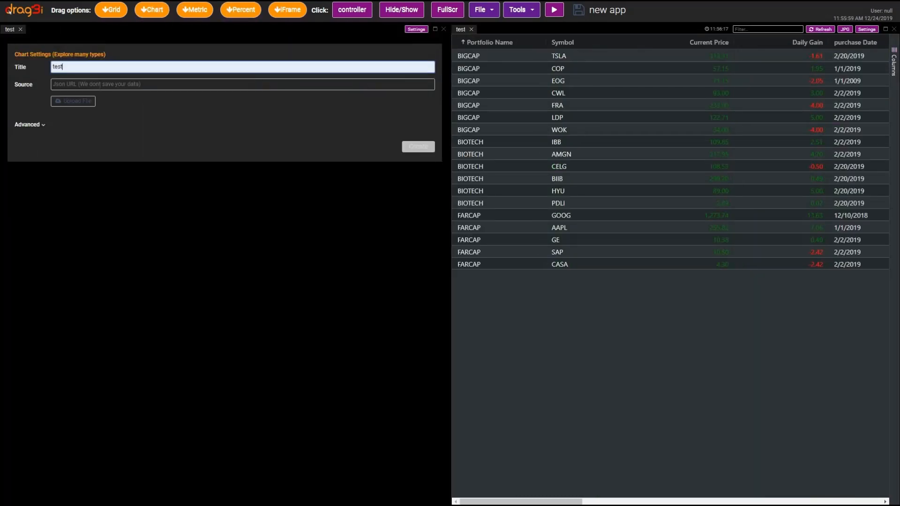
click(97, 85)
click(126, 140)
click(122, 117)
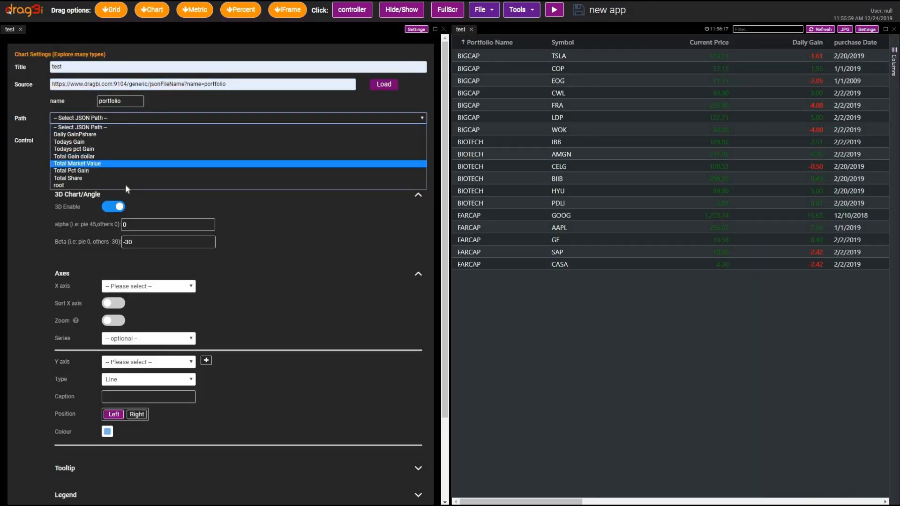
click(123, 185)
scroll(92, 209, down, 2)
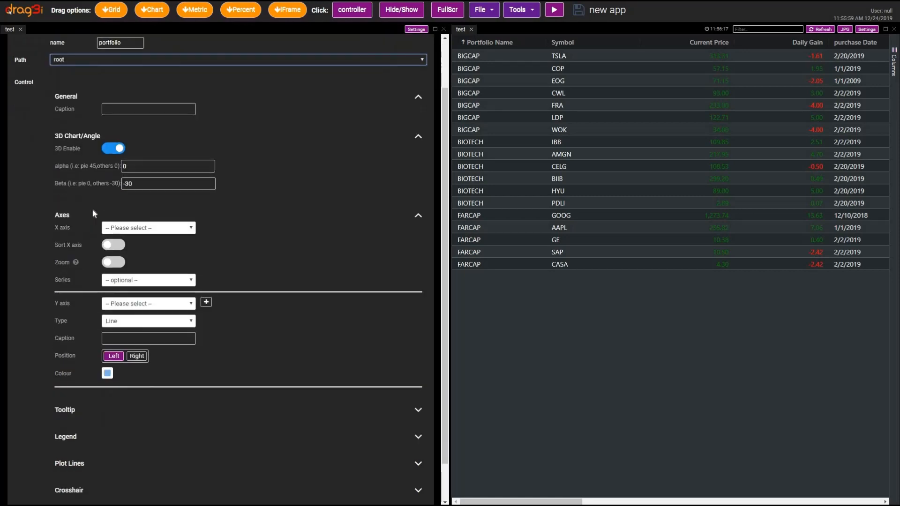
click(165, 185)
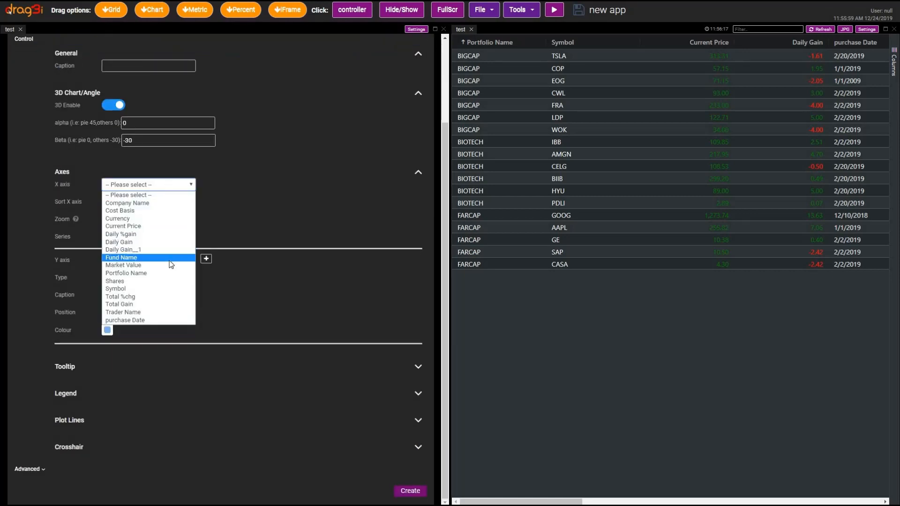
click(185, 331)
click(190, 280)
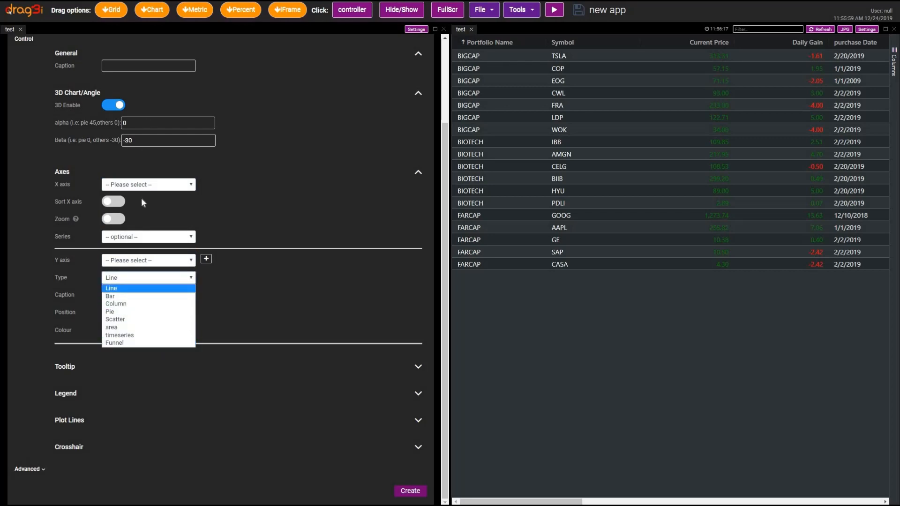
click(147, 289)
click(191, 187)
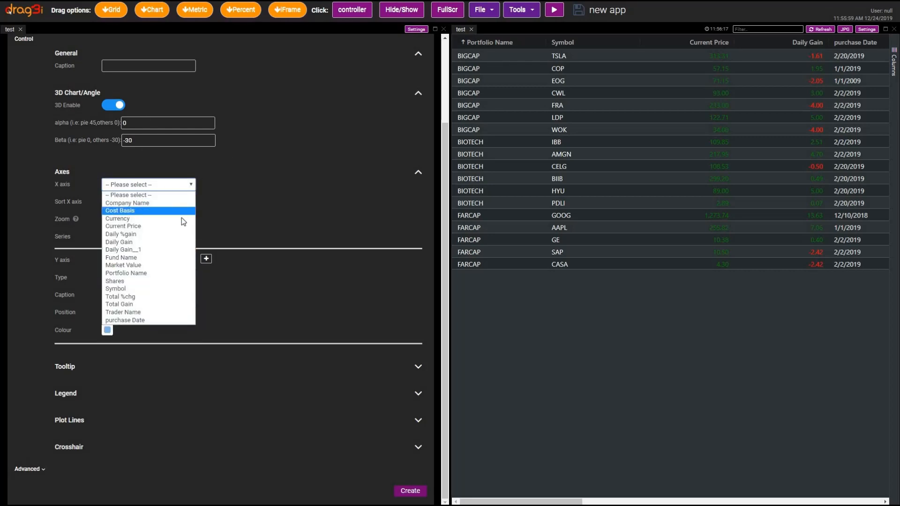
click(174, 265)
click(190, 260)
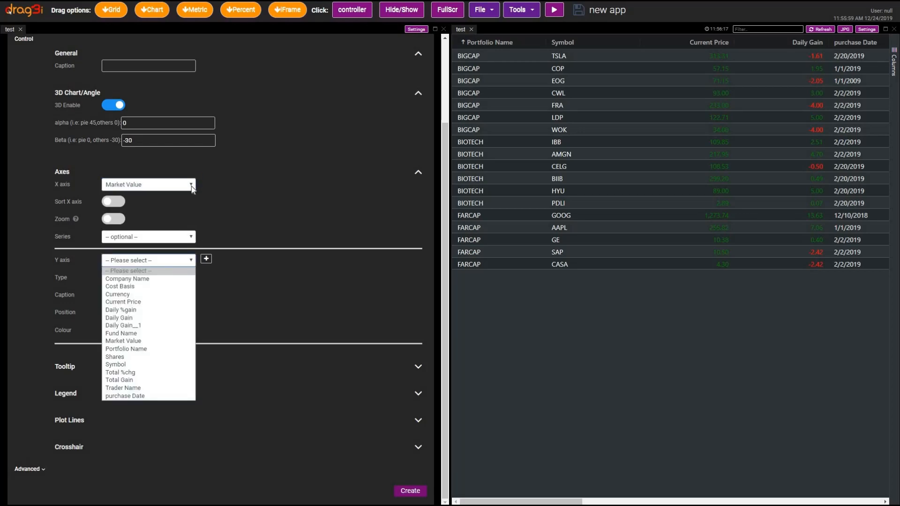
Step: Set the chart's X axis to Portfolio Name and its series to Fund Name
click(192, 187)
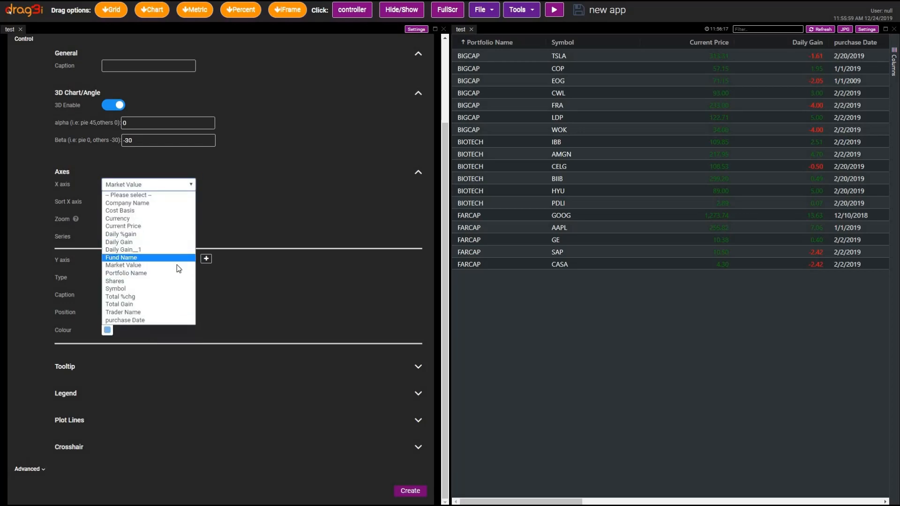
click(177, 273)
click(178, 239)
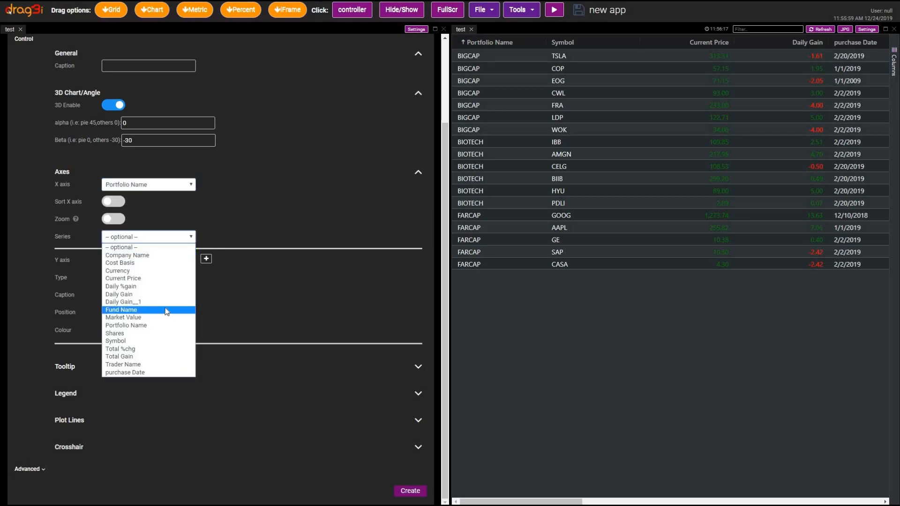
click(167, 312)
Step: Plot Market Value on the Y axis as the Column type and create the chart
click(176, 260)
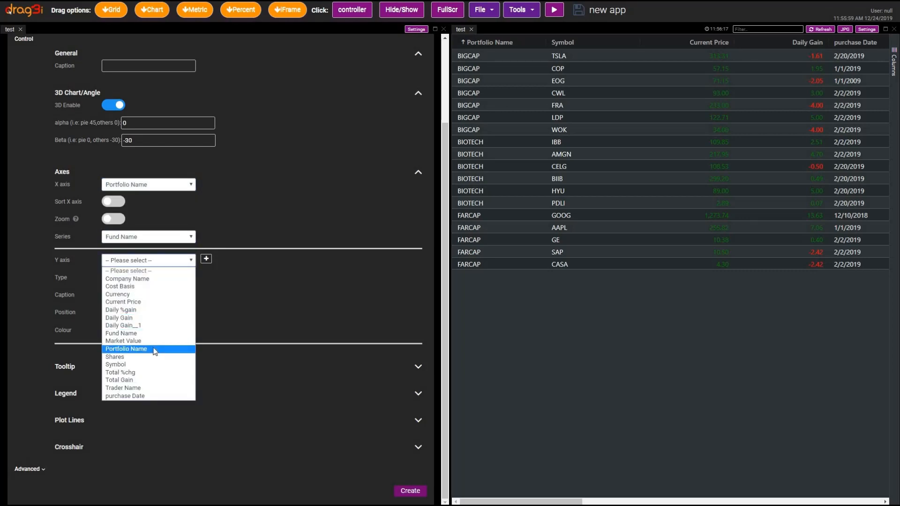
key(Up)
key(Return)
click(179, 282)
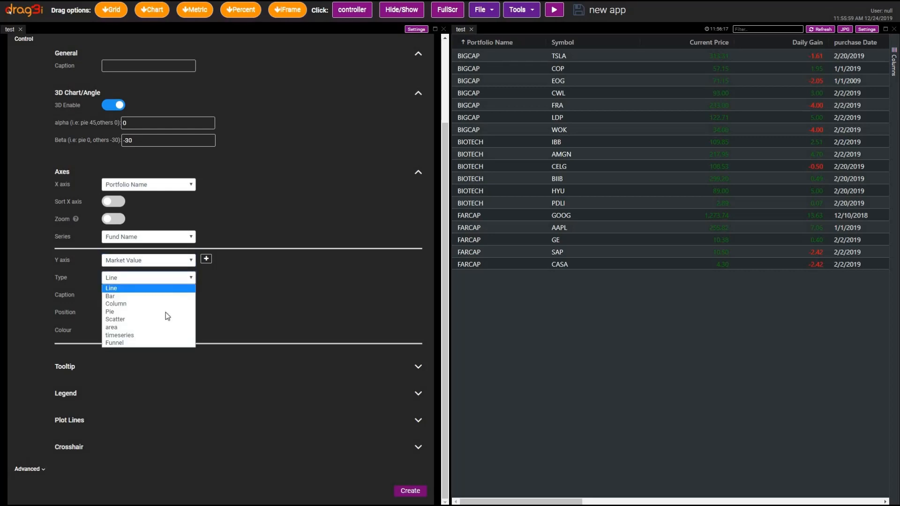
click(161, 309)
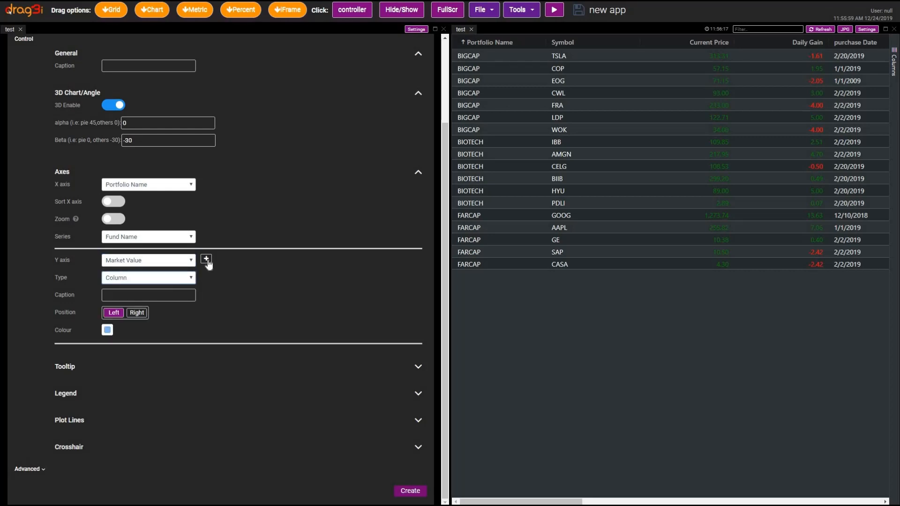
click(206, 260)
click(207, 354)
click(410, 491)
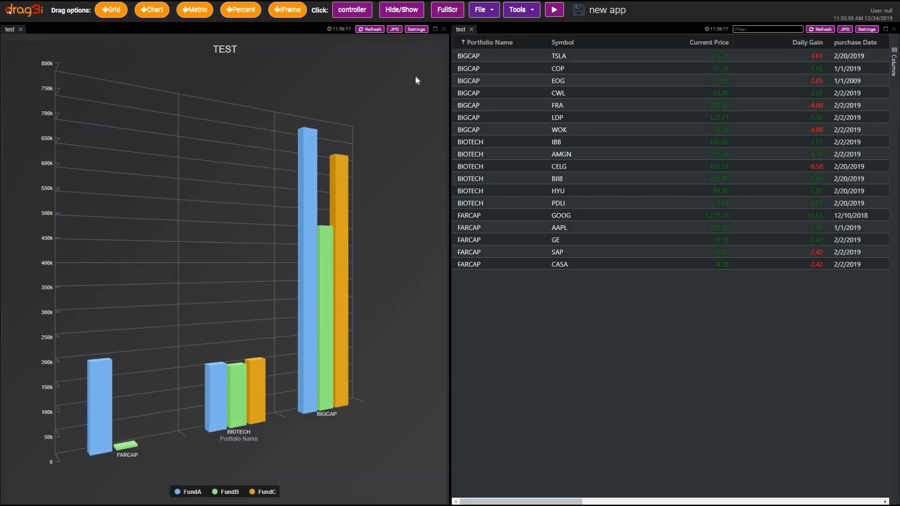
Step: Open the SalesReport3D sample app outside full screen and expand the Canada group in its grouped sales grid
click(450, 13)
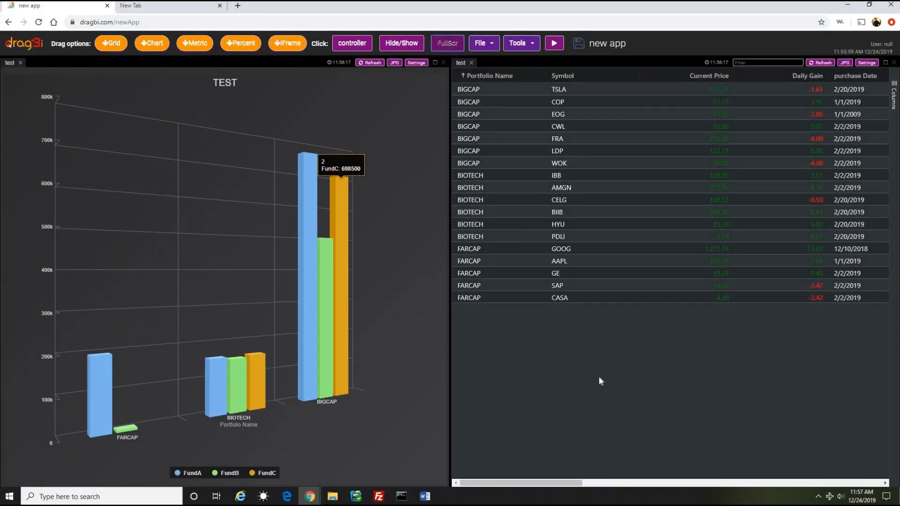
click(8, 22)
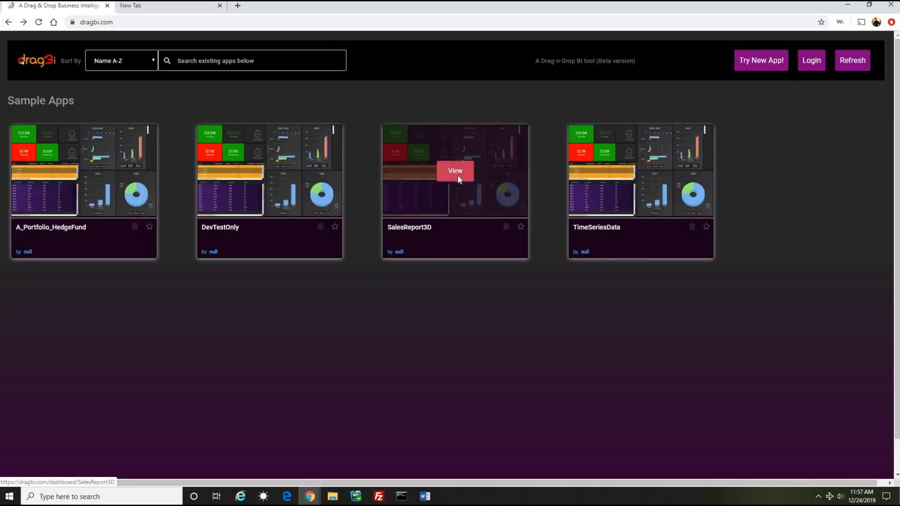
click(458, 178)
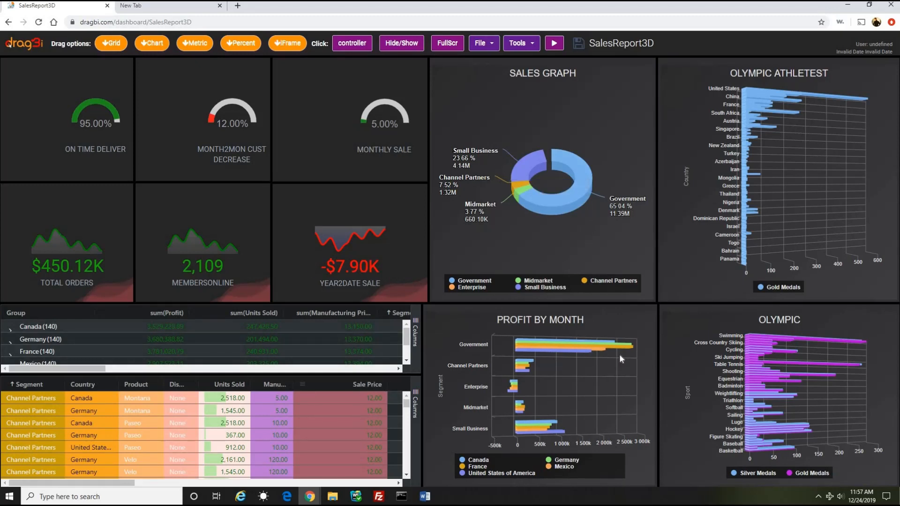
click(30, 343)
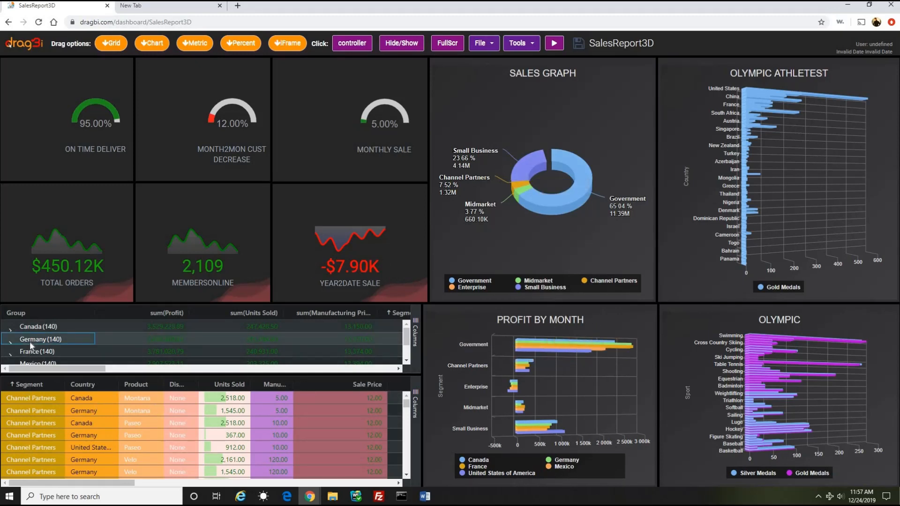
double_click(32, 326)
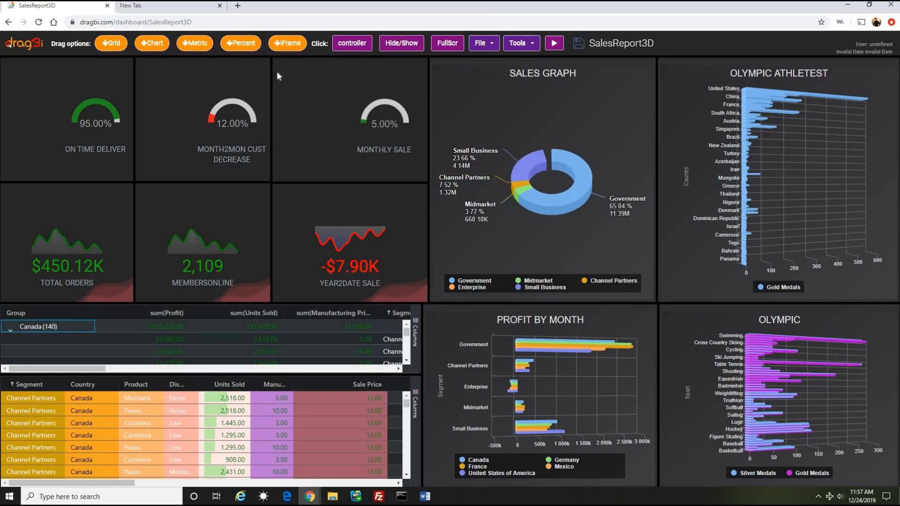
Step: Show the panel headers and add a new metric panel between the On Time Deliver and Total Orders panels
click(389, 49)
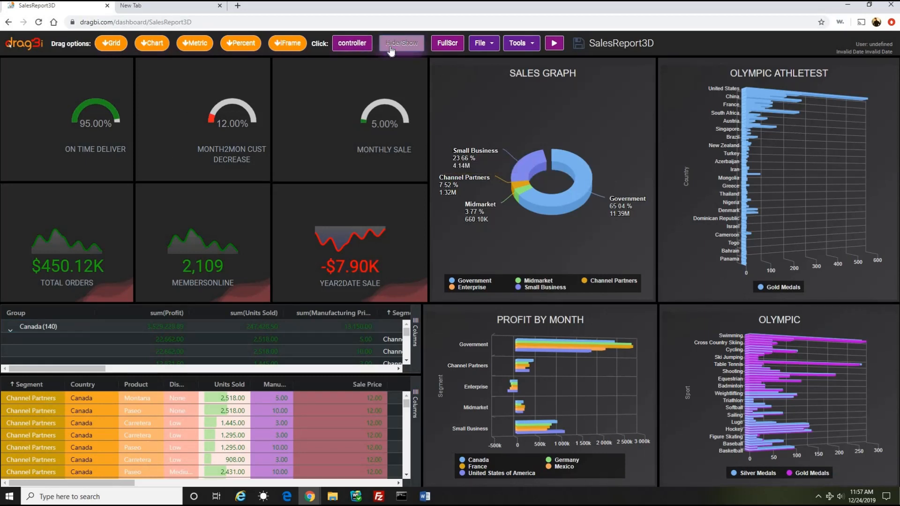
drag(195, 40, 48, 199)
Step: Widen the panel columns holding On Time Deliver and Month2Mon Cust Decrease, and return to the sample apps page
drag(134, 93, 208, 95)
drag(271, 108, 328, 107)
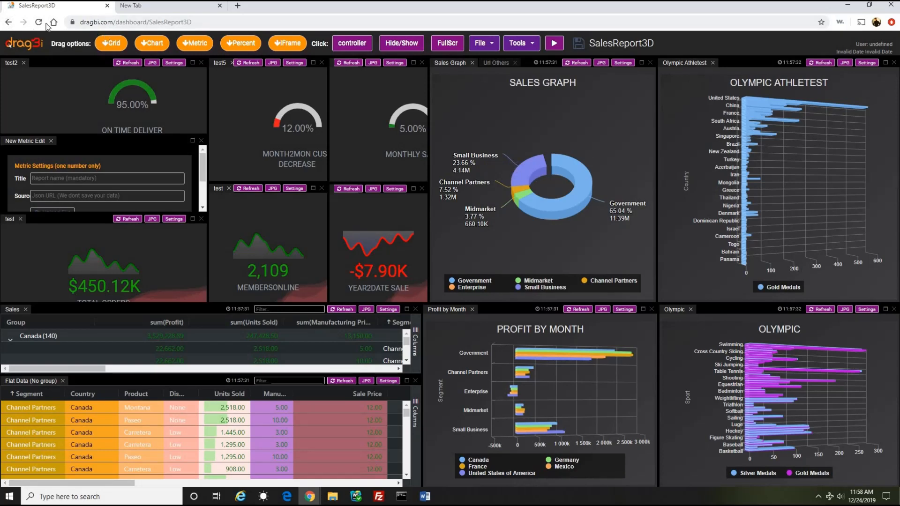
click(8, 22)
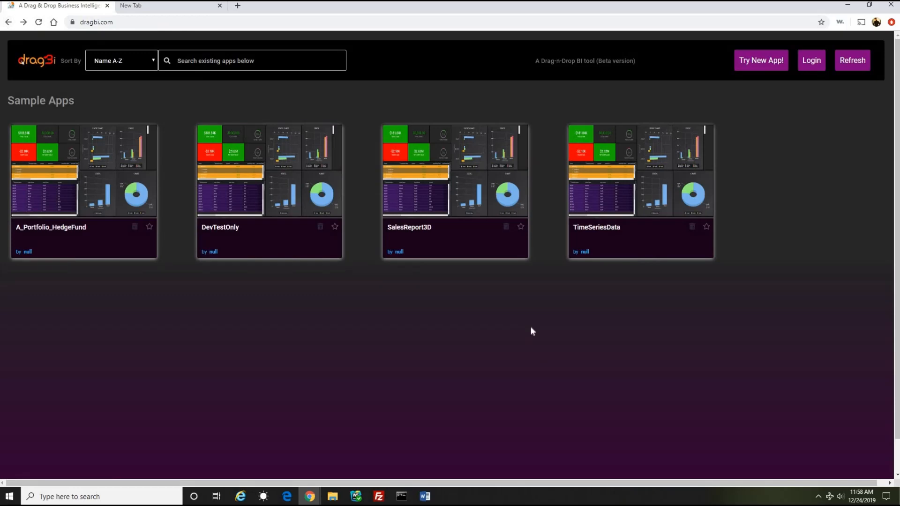